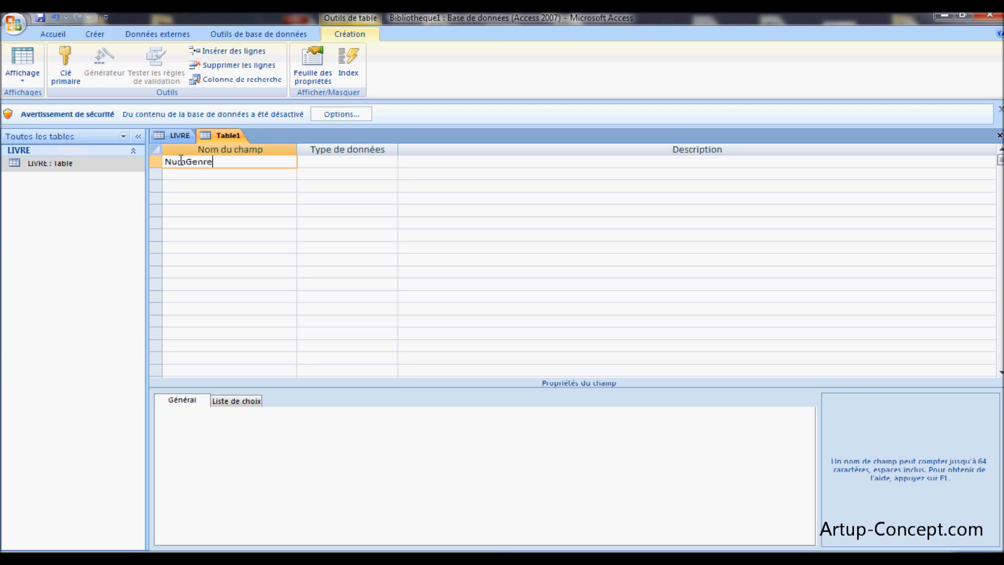
Give the NumGenre field the NuméroAuto data type and make it the primary key of the new table
click(320, 162)
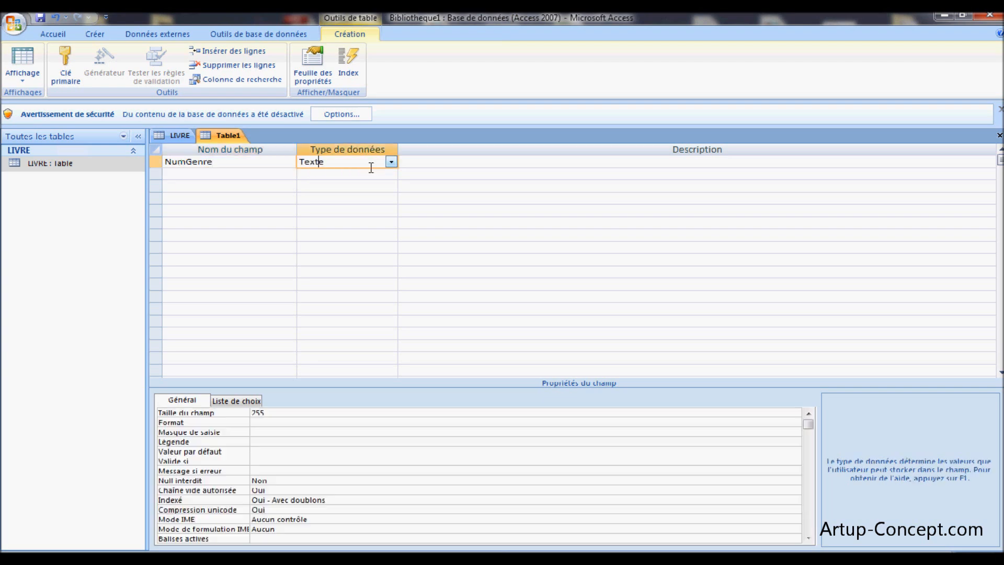
click(391, 163)
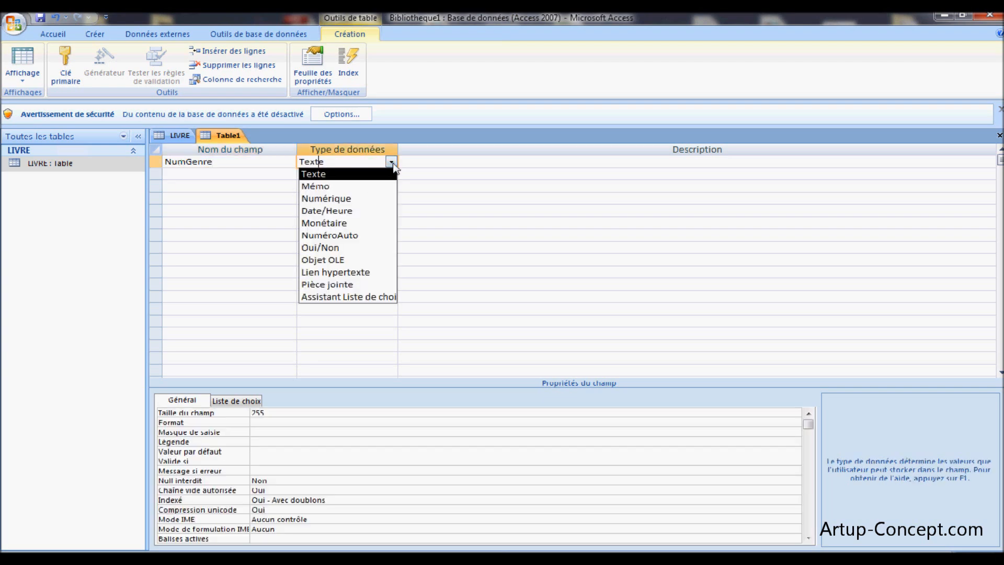
click(343, 235)
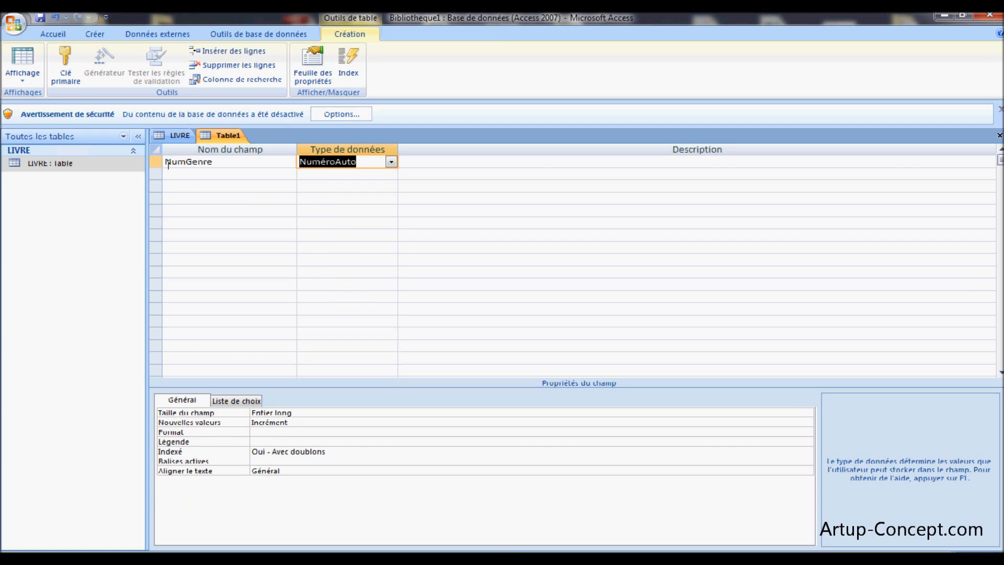
click(65, 75)
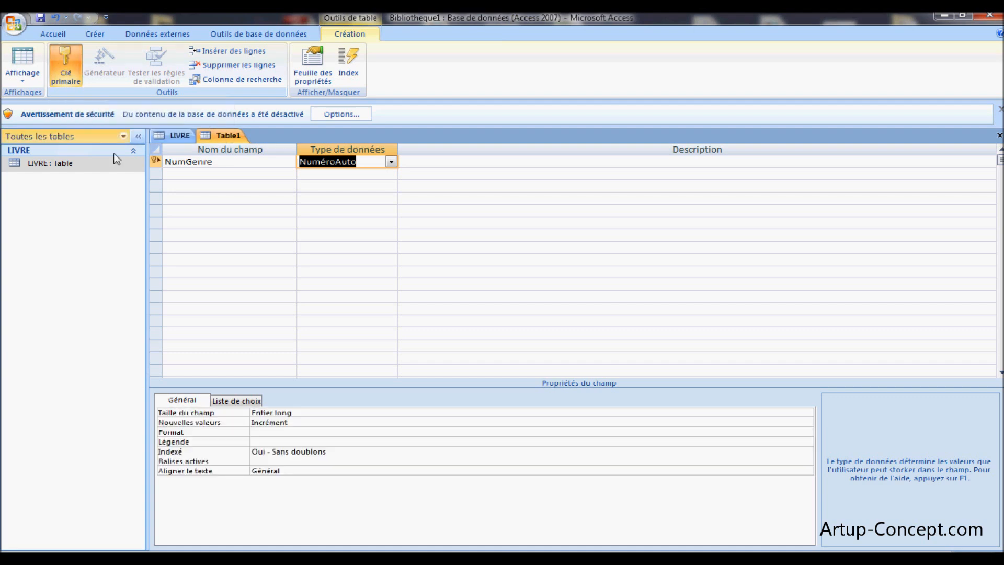
Add a Texte field named libGenre below NumGenre and set its caption (Légende) to Genre
click(168, 175)
text(libGenre)
click(310, 175)
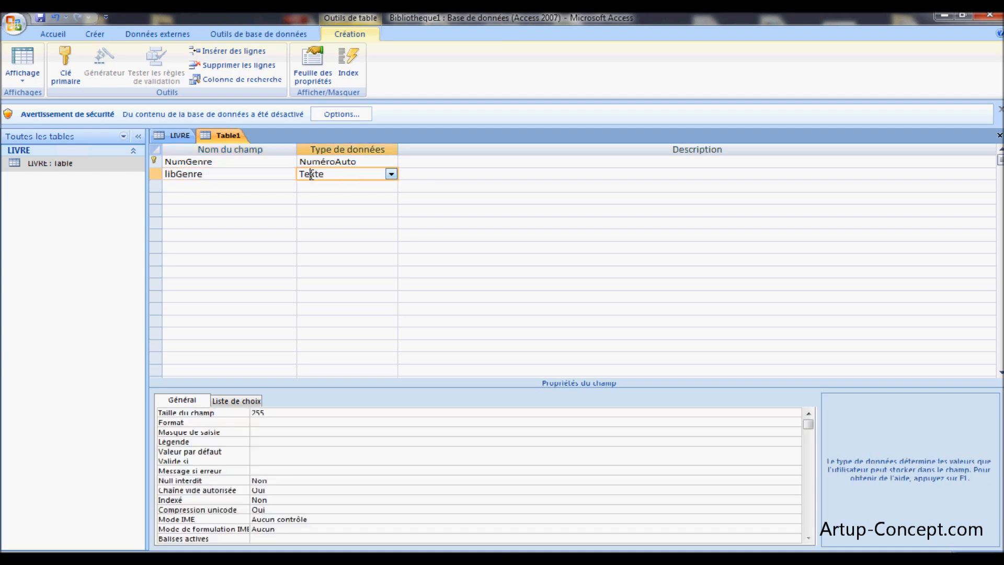
click(267, 442)
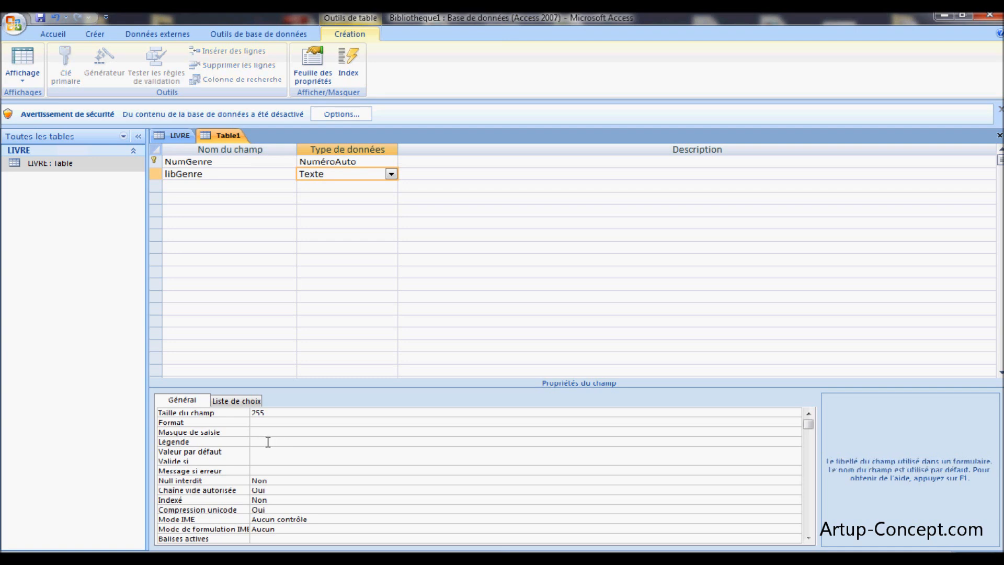
text(Genre)
Save the new table under the name GENRE
click(41, 19)
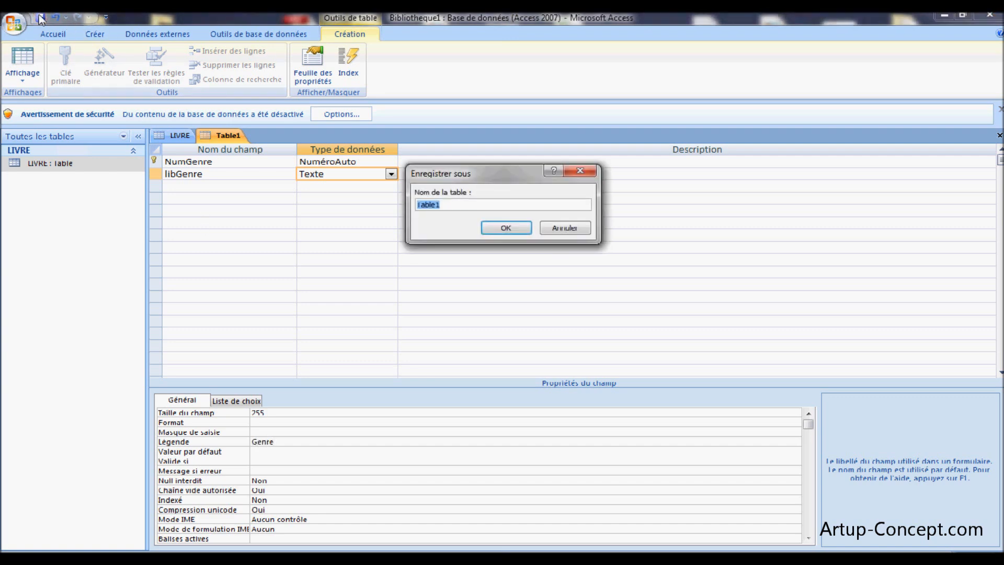
text(GENRE)
click(485, 229)
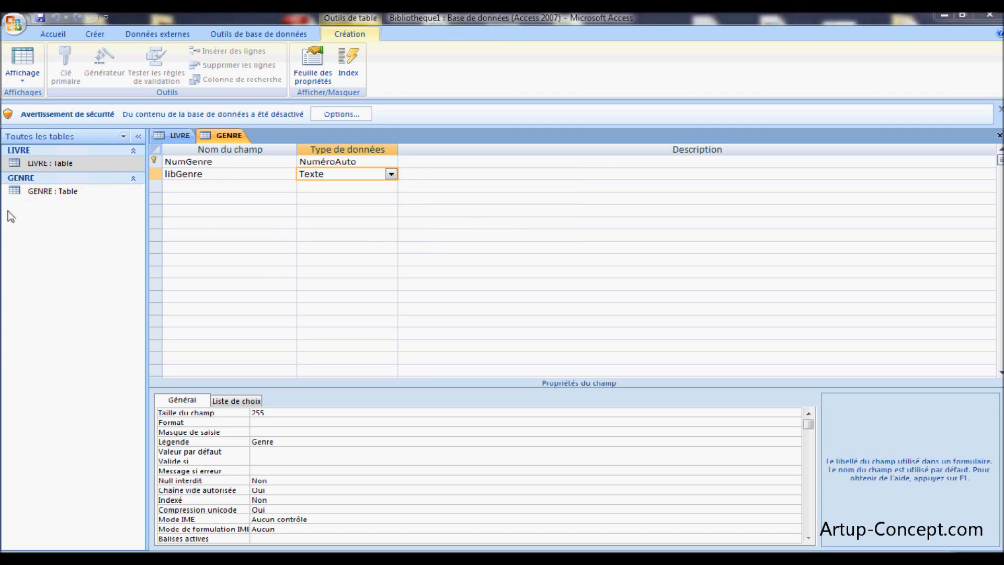
Open the GENRE table's datasheet, enter the genres ROMANS, NOUVELLE and BD as three records, and save them
double_click(59, 193)
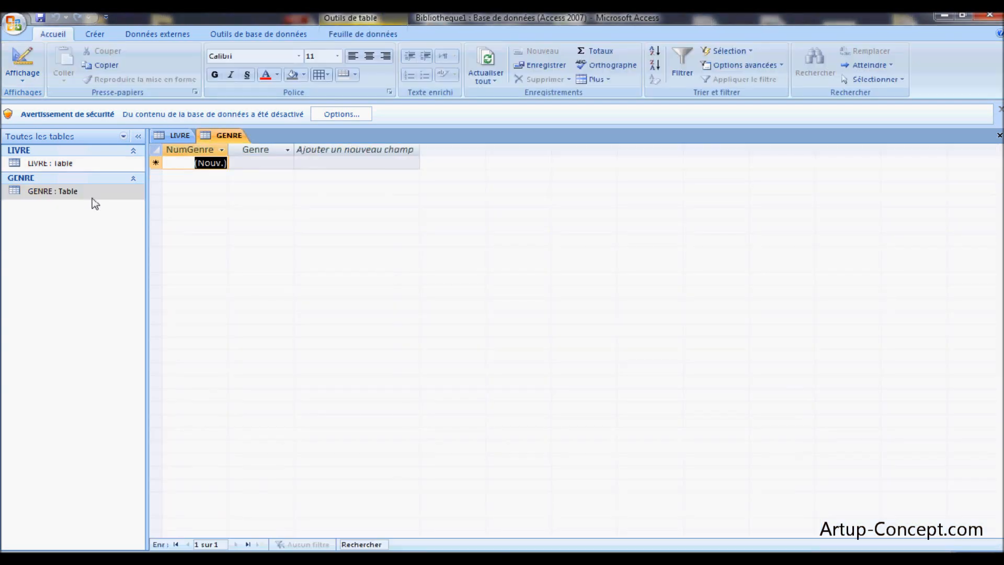
click(249, 164)
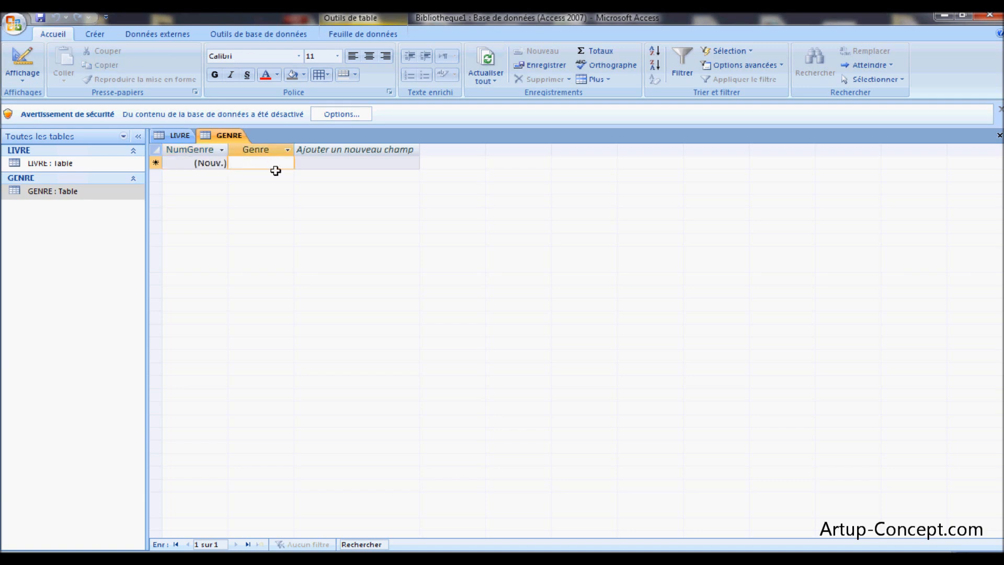
text(ROM)
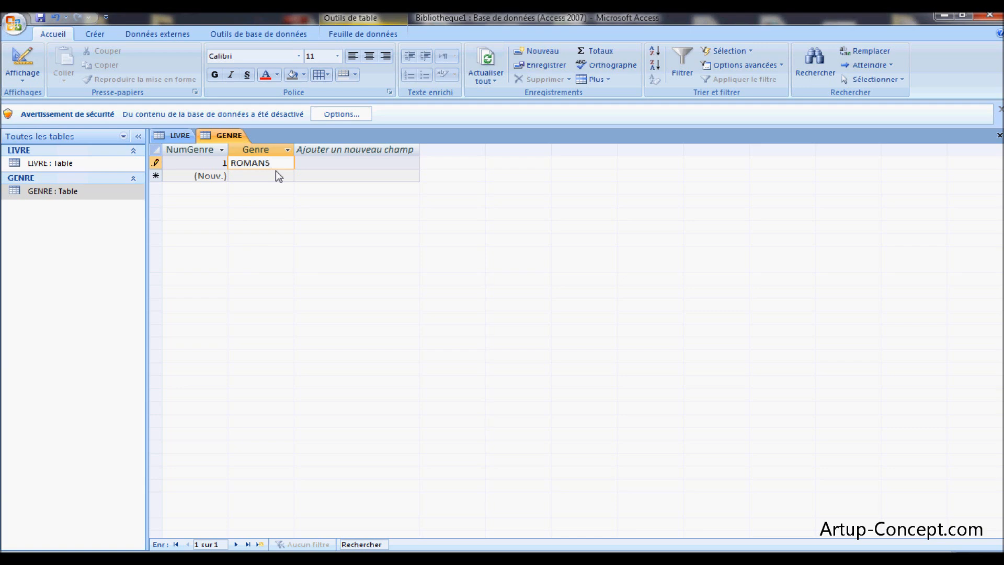
text(ANS)
click(242, 175)
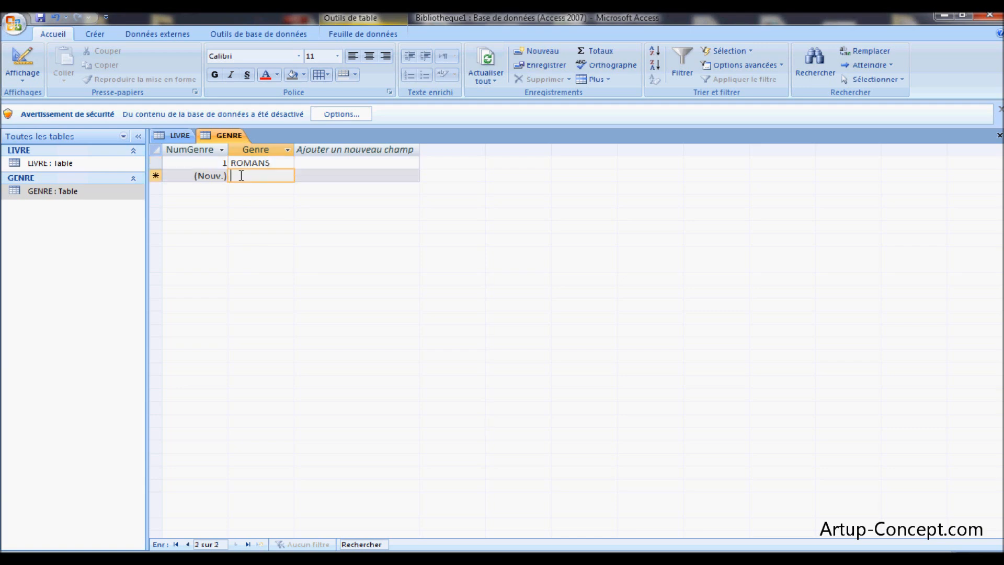
text(NOUVELLE)
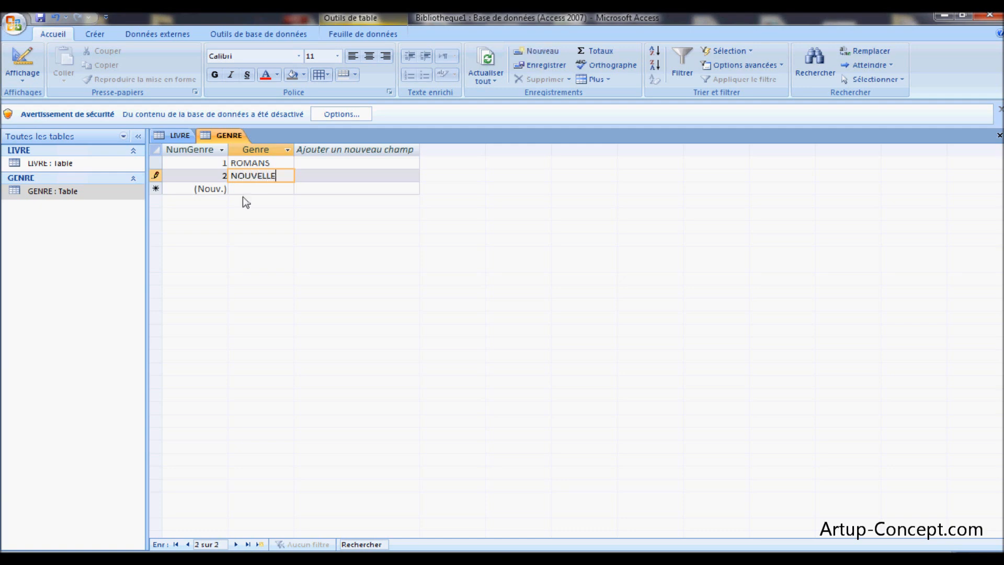
click(243, 193)
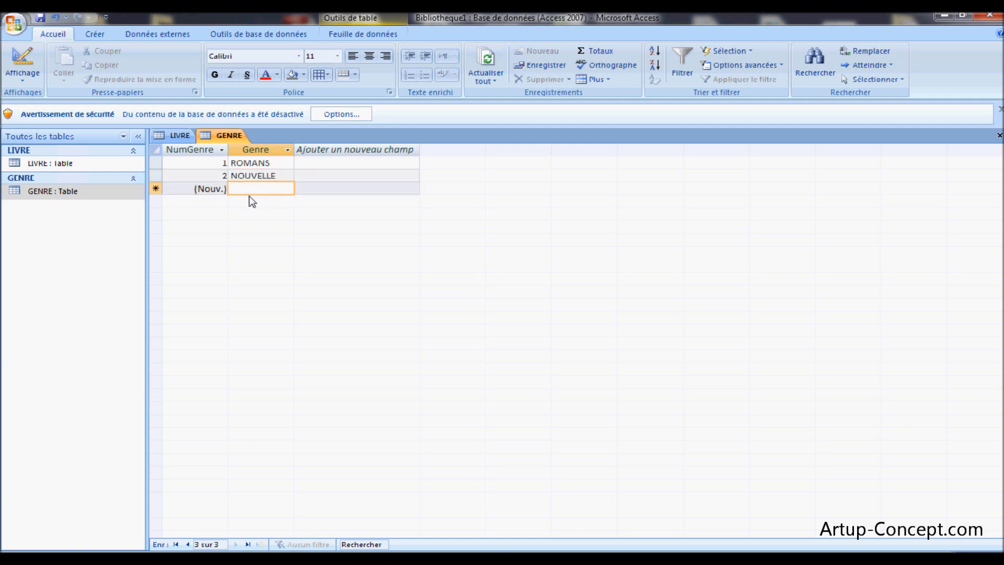
text(BD)
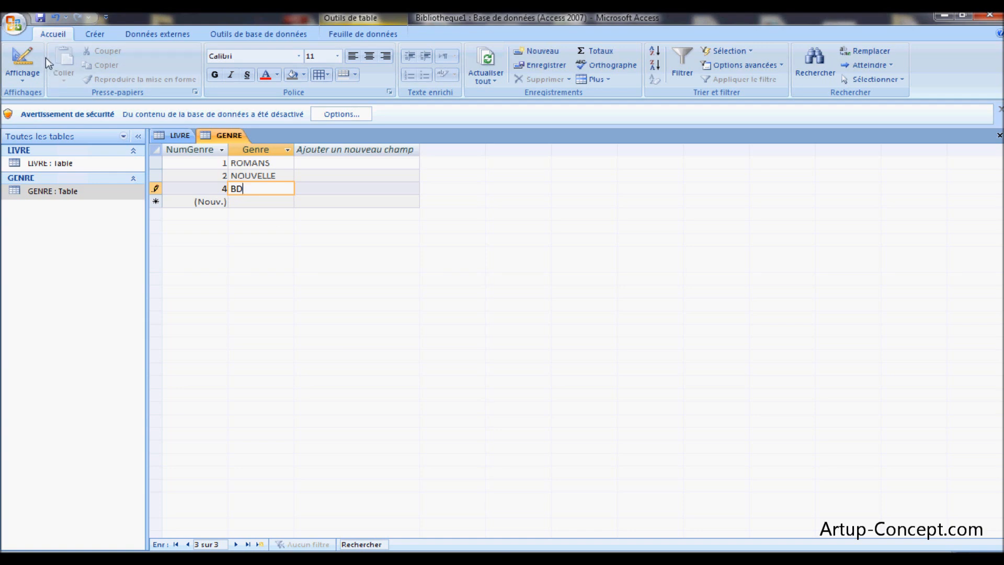
click(41, 19)
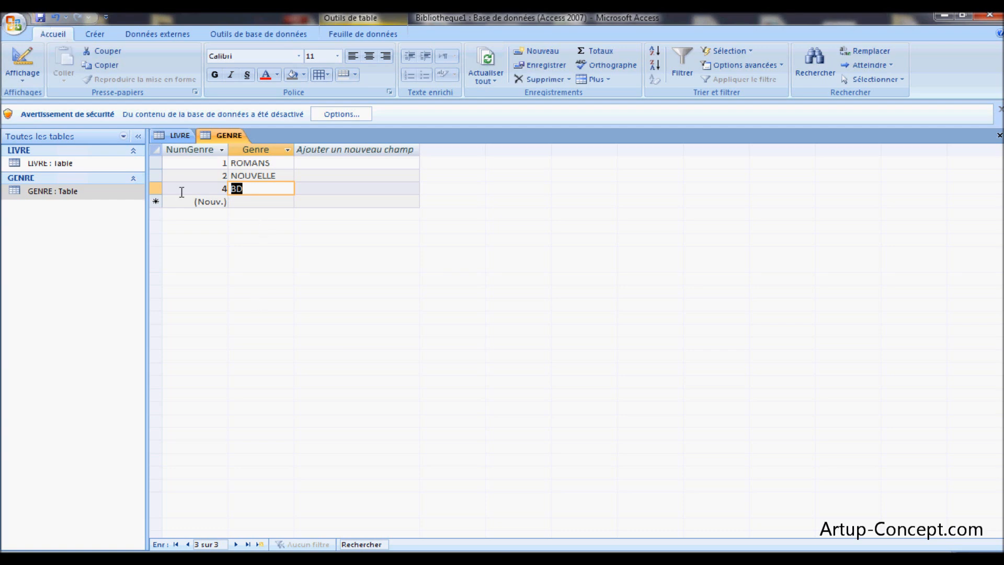
In the design view of the LIVRE table, insert a field named NumGenre above DateParutionLivre
double_click(53, 167)
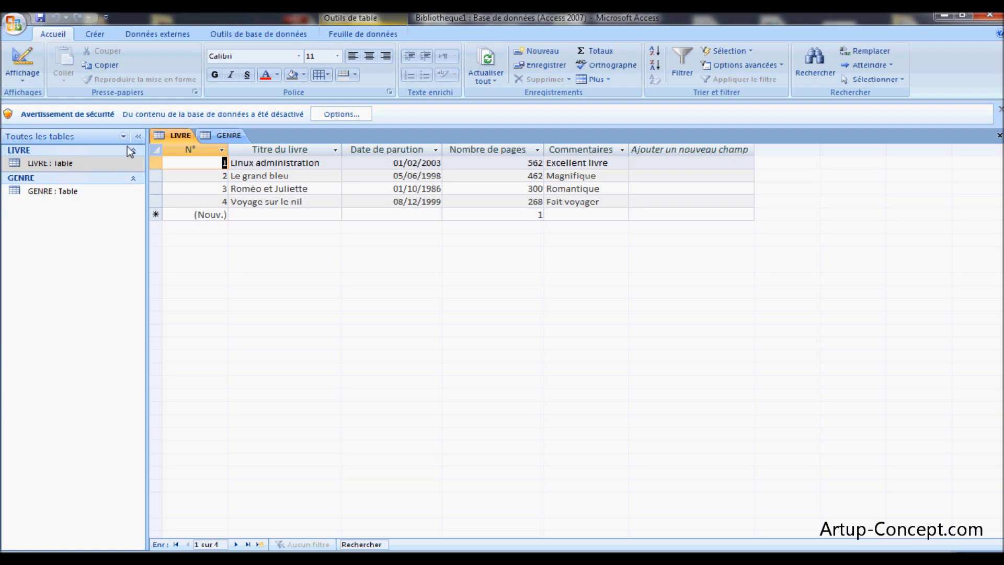
click(23, 77)
click(118, 189)
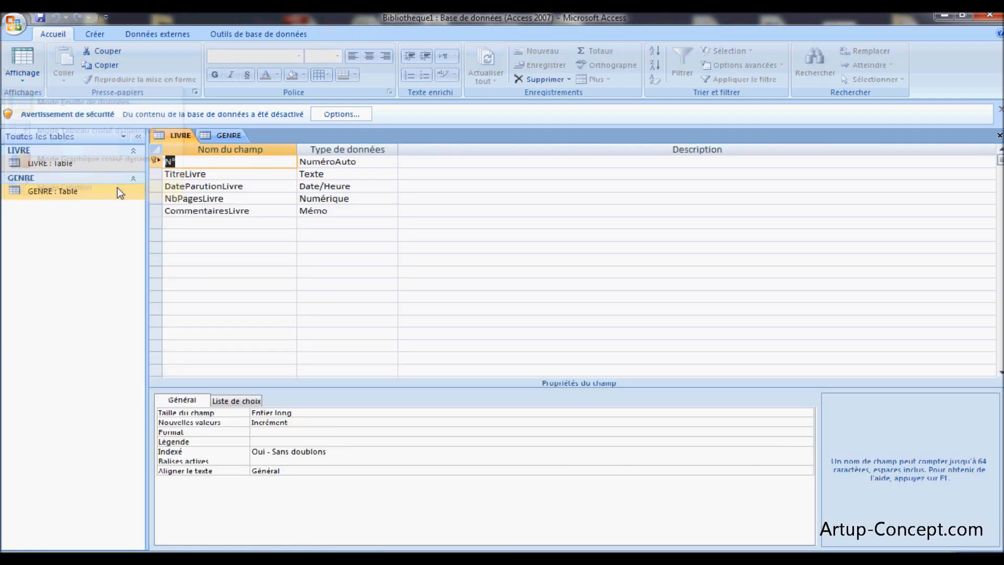
click(156, 185)
right_click(156, 187)
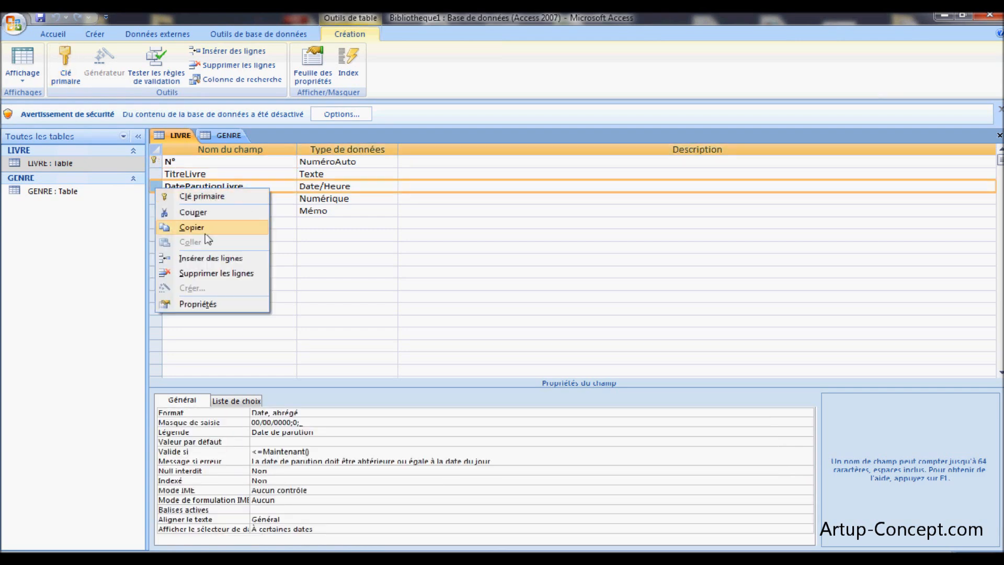
click(209, 258)
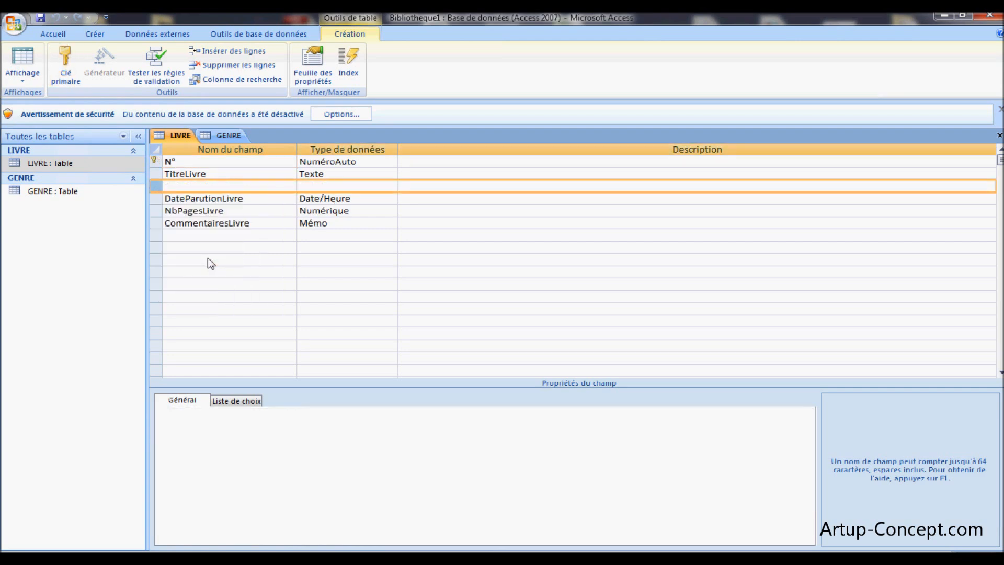
click(173, 186)
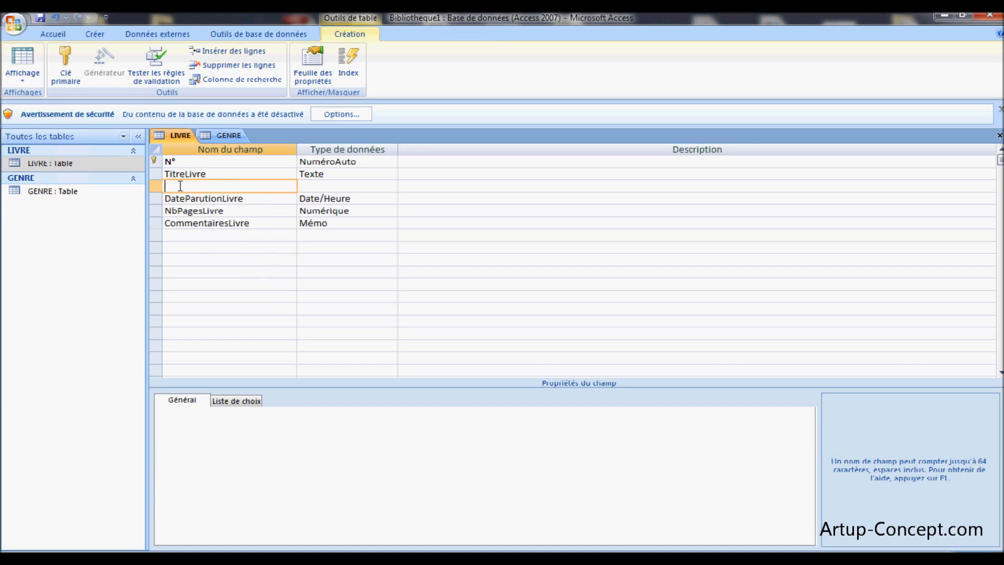
text(NumGenre)
Start the lookup wizard for NumGenre, taking its values from the GENRE table with libGenre as the selected field
click(312, 187)
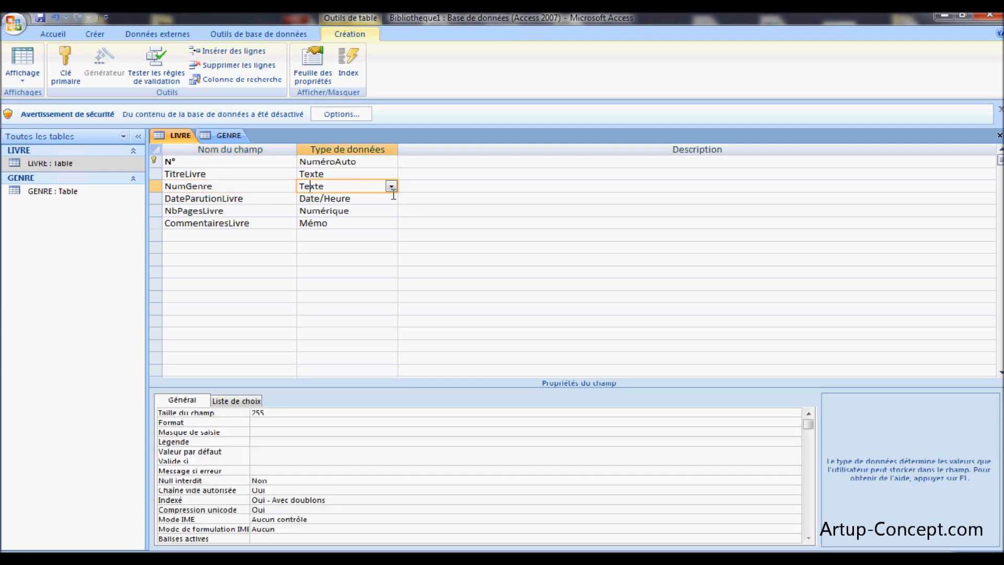
click(391, 187)
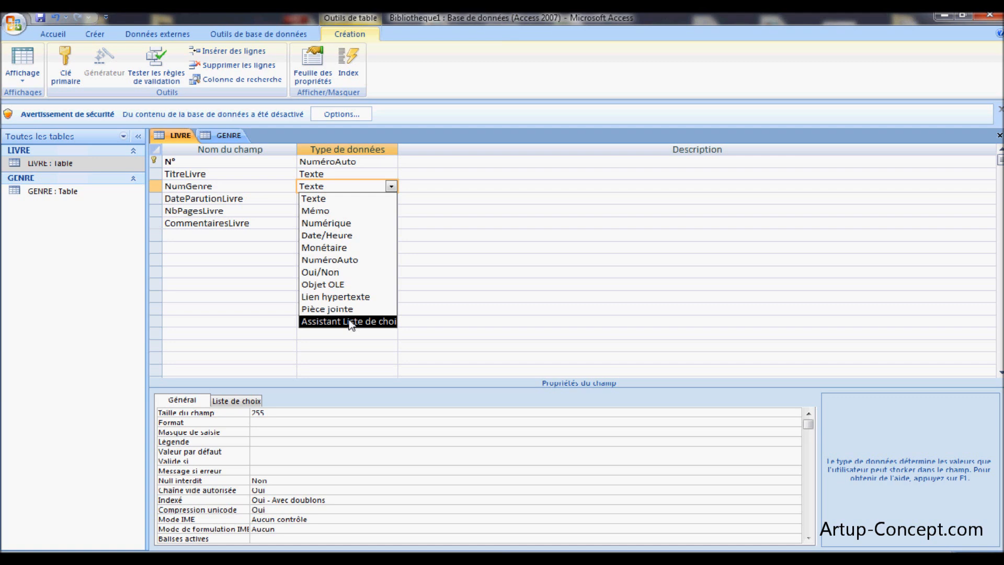
click(350, 322)
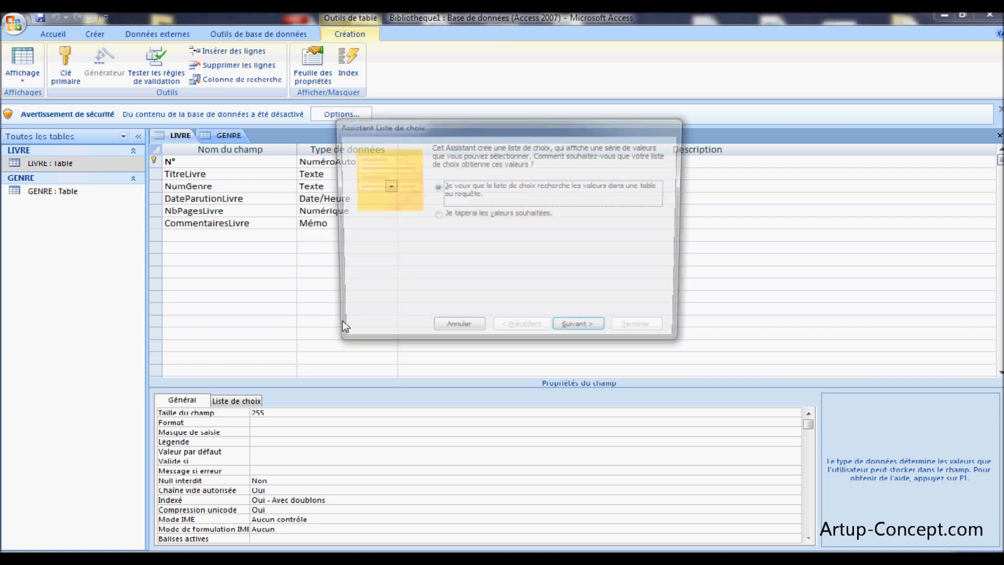
click(574, 336)
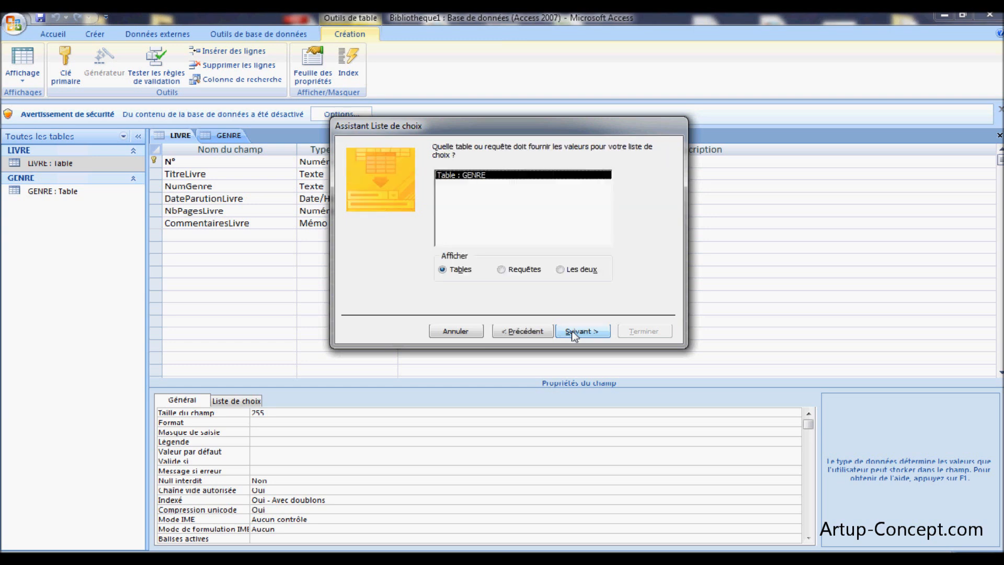
click(574, 333)
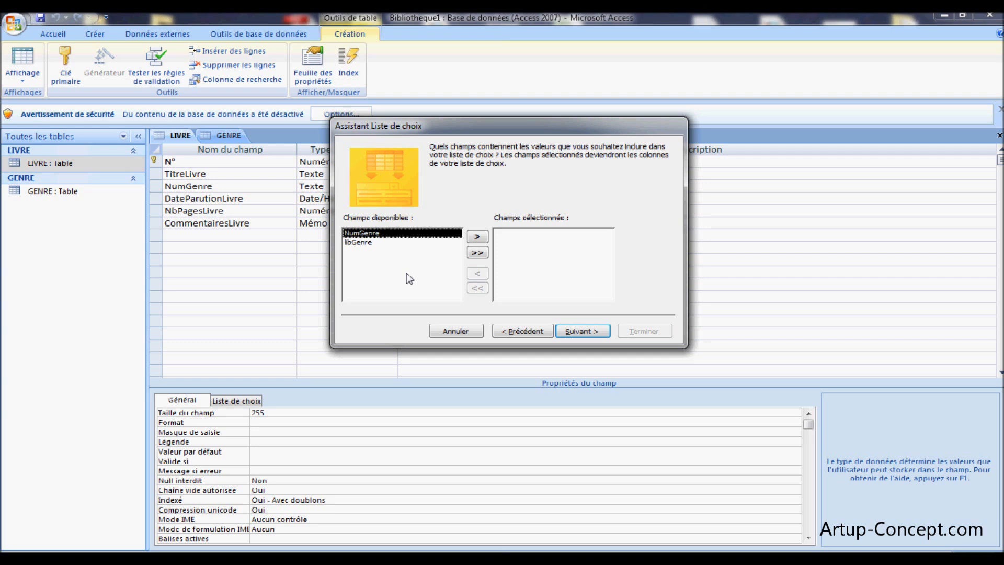
click(372, 243)
click(477, 236)
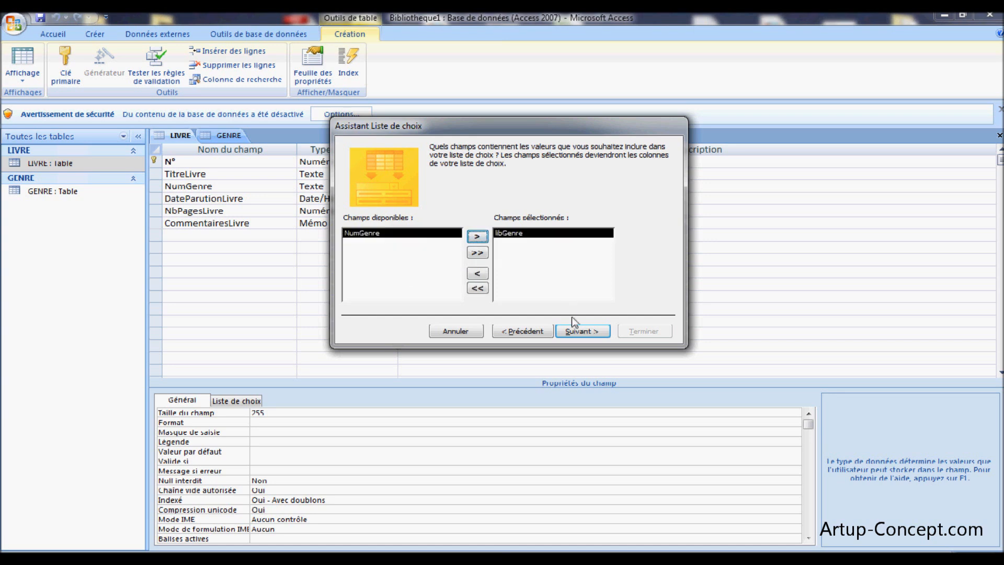
click(579, 329)
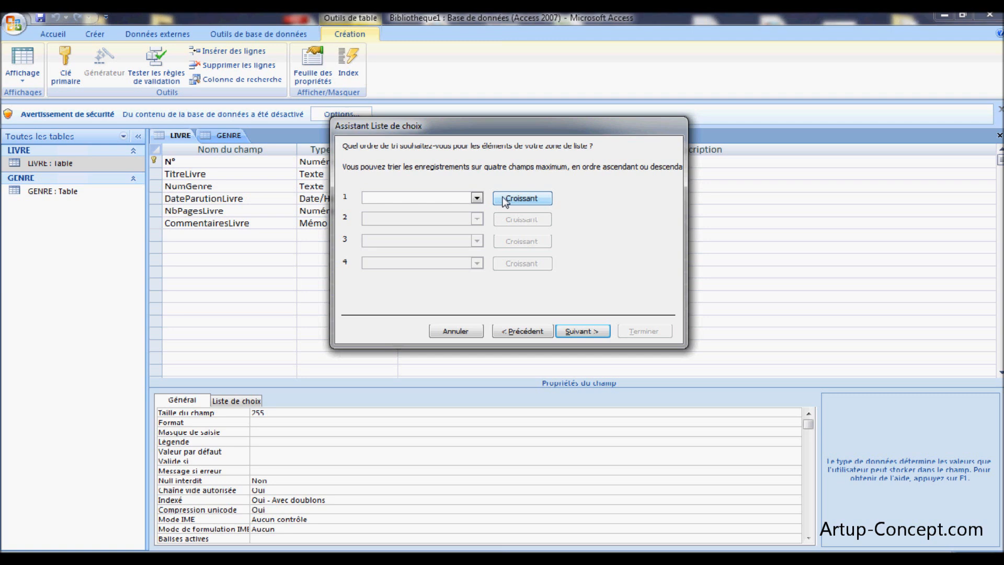
Sort the lookup list by libGenre in descending order (Décroissant) and accept the column width with the key column hidden
click(505, 201)
click(476, 197)
click(385, 230)
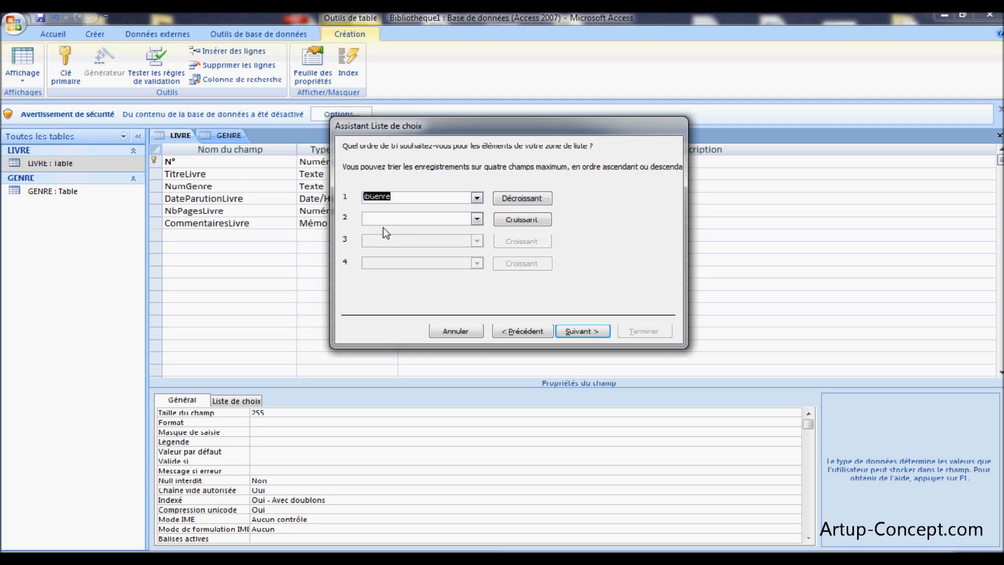
click(580, 330)
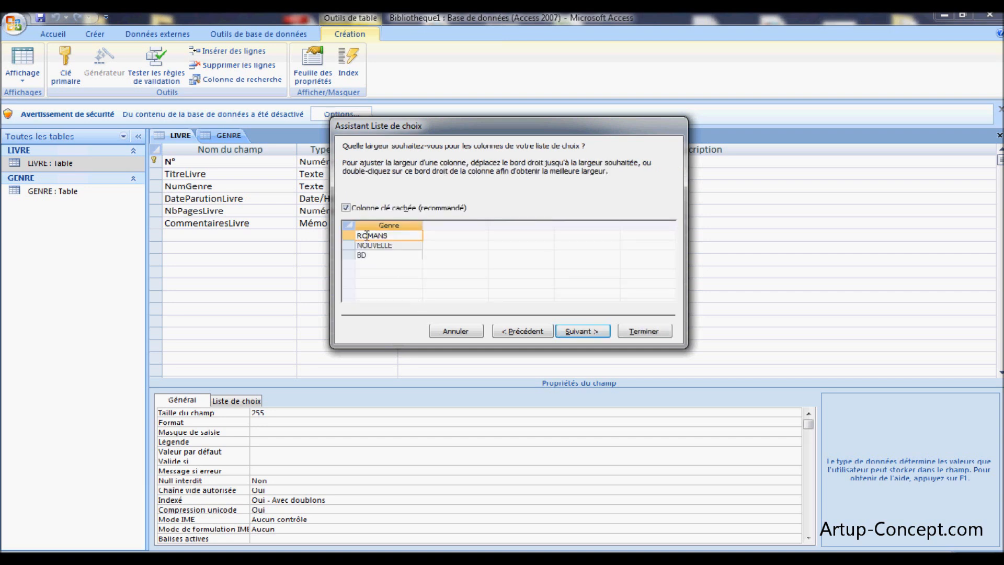
click(580, 332)
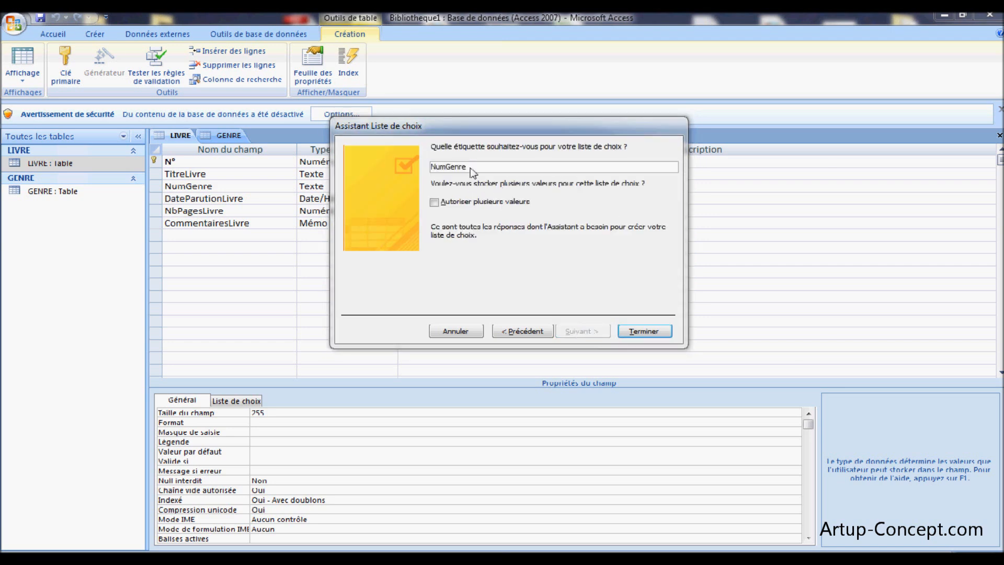
Label the lookup list Genre, finish the wizard and save the LIVRE table so the relationship is created
drag(448, 166, 415, 166)
key(BackSpace)
click(644, 334)
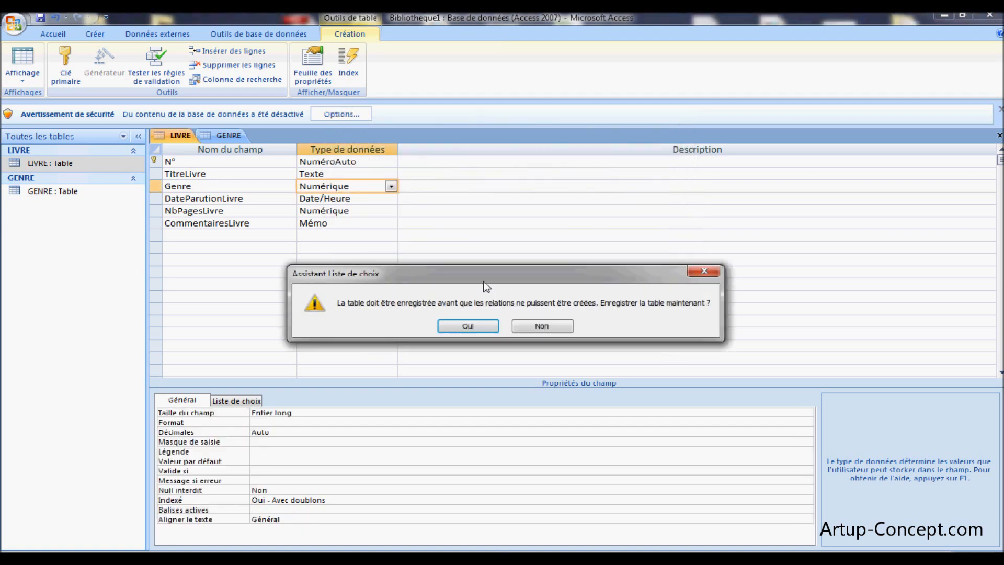
click(467, 326)
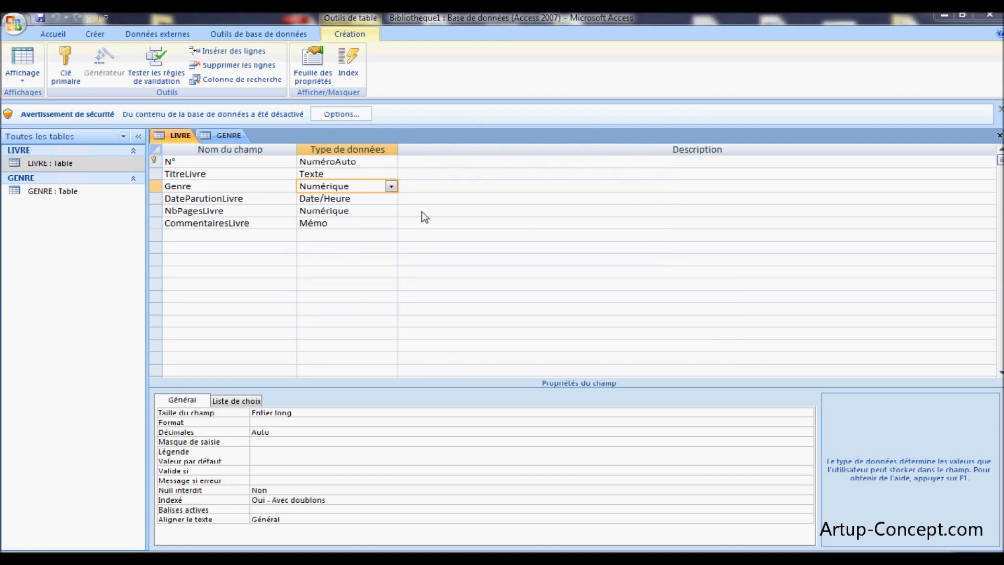
Switch the LIVRE table to datasheet view
click(77, 165)
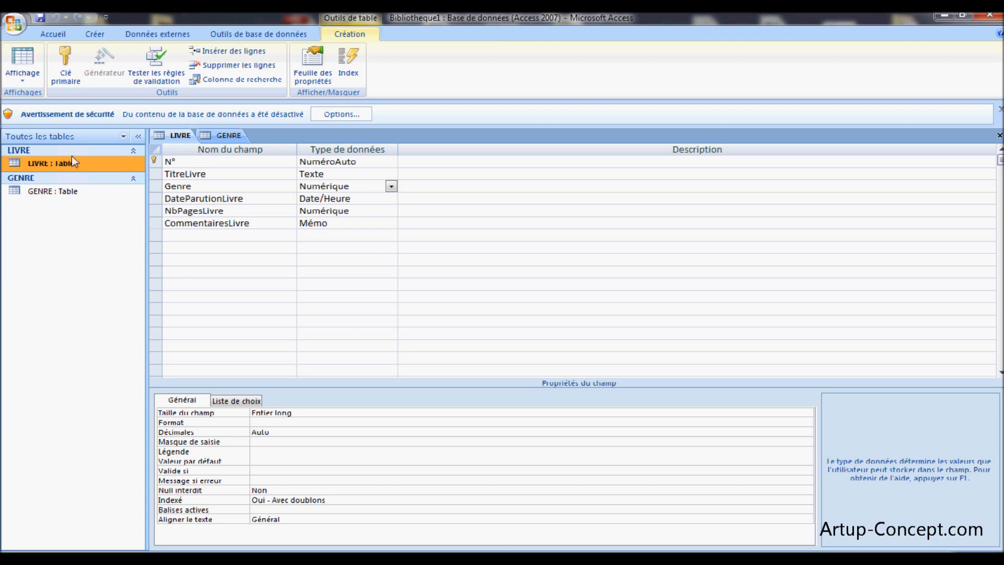
click(28, 80)
click(57, 101)
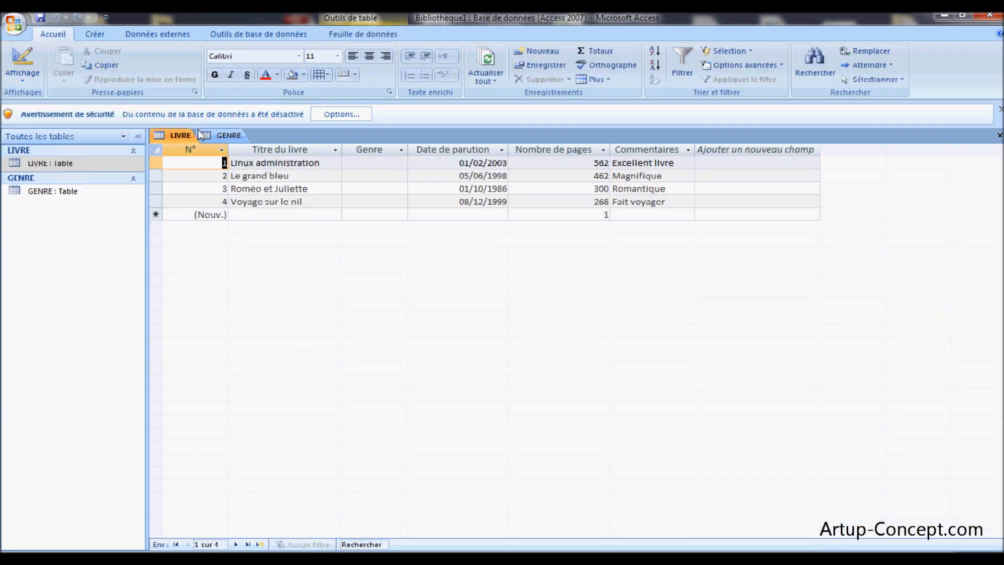
Open the database's relationships view and close the GENRE and LIVRE tables
click(345, 36)
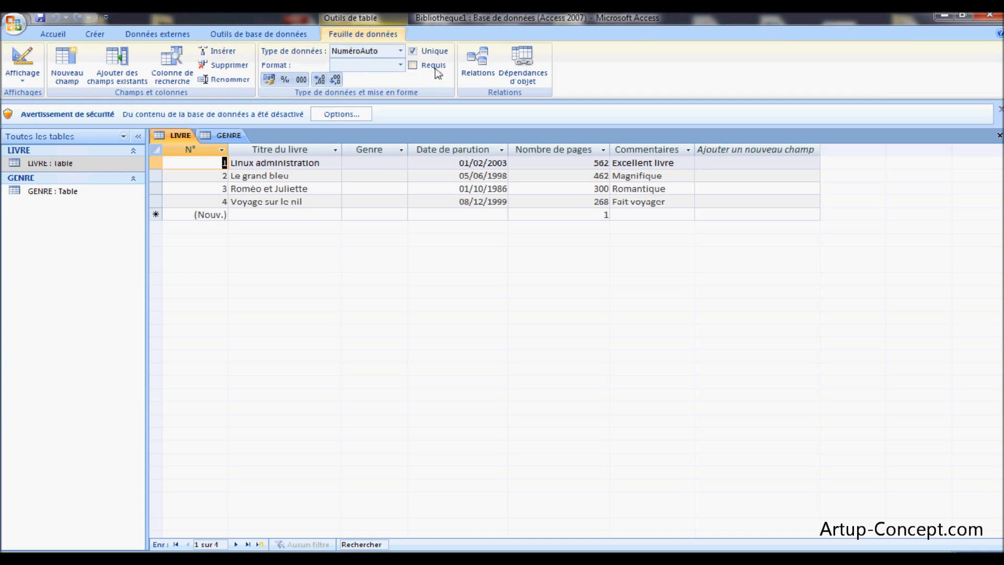
click(469, 64)
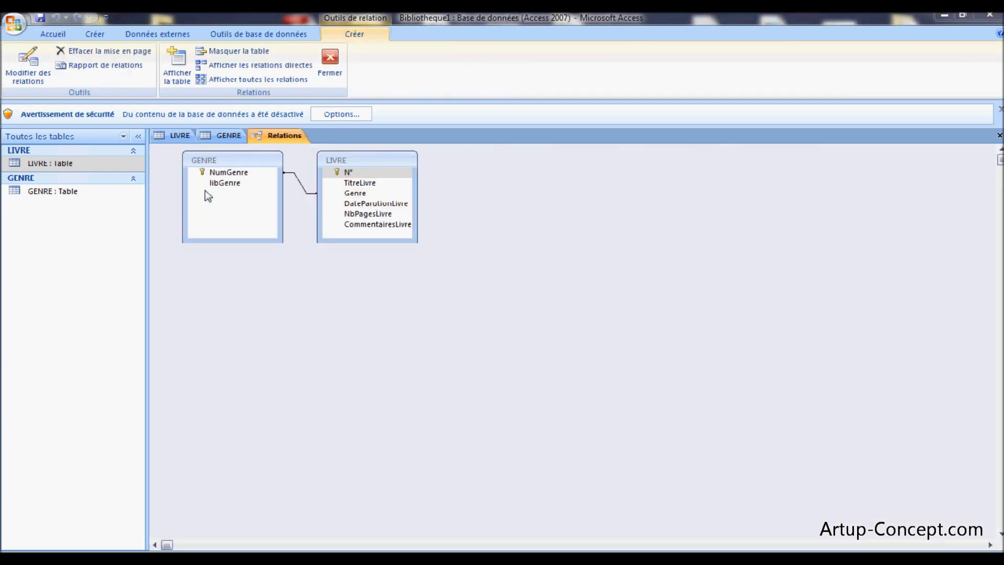
right_click(226, 141)
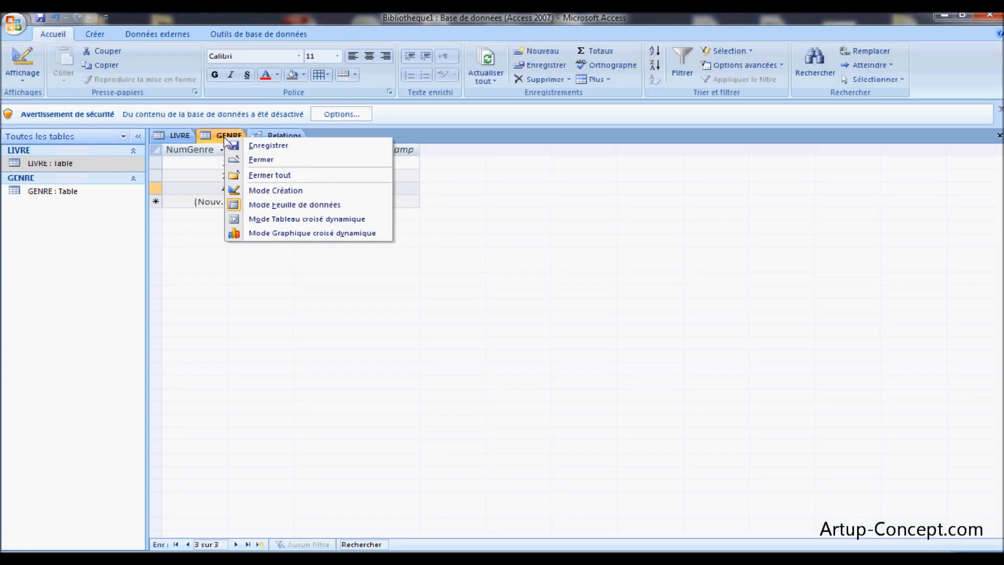
click(253, 159)
right_click(177, 140)
click(208, 157)
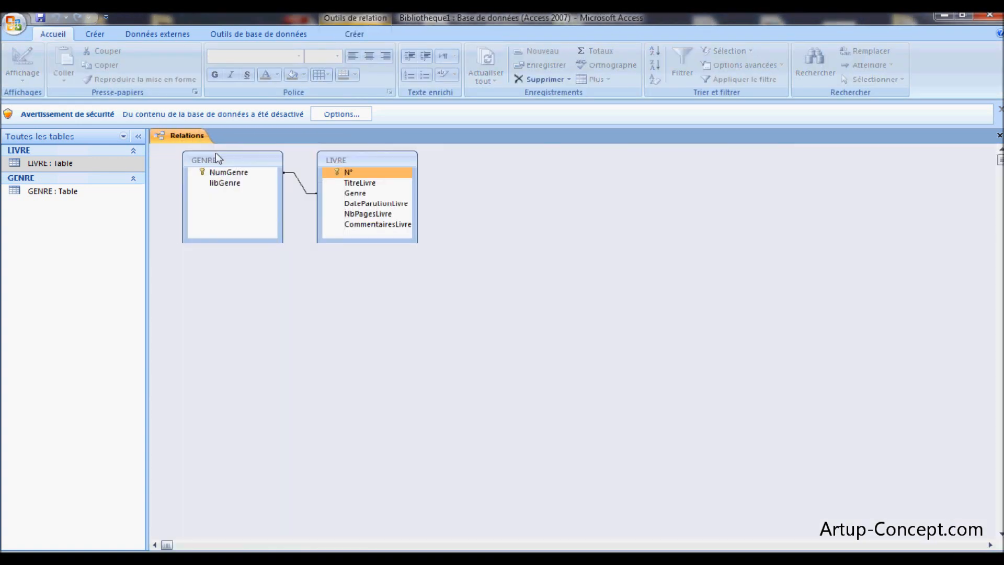
Edit the GENRE–LIVRE relationship to enforce referential integrity, with cascading updates of related fields and cascading deletion of related records
click(306, 190)
right_click(303, 186)
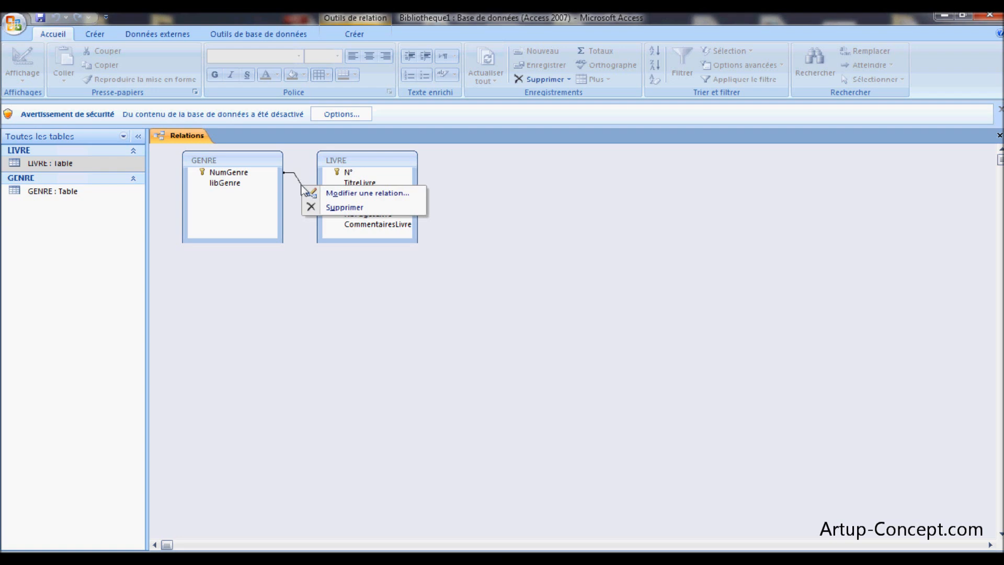
click(346, 195)
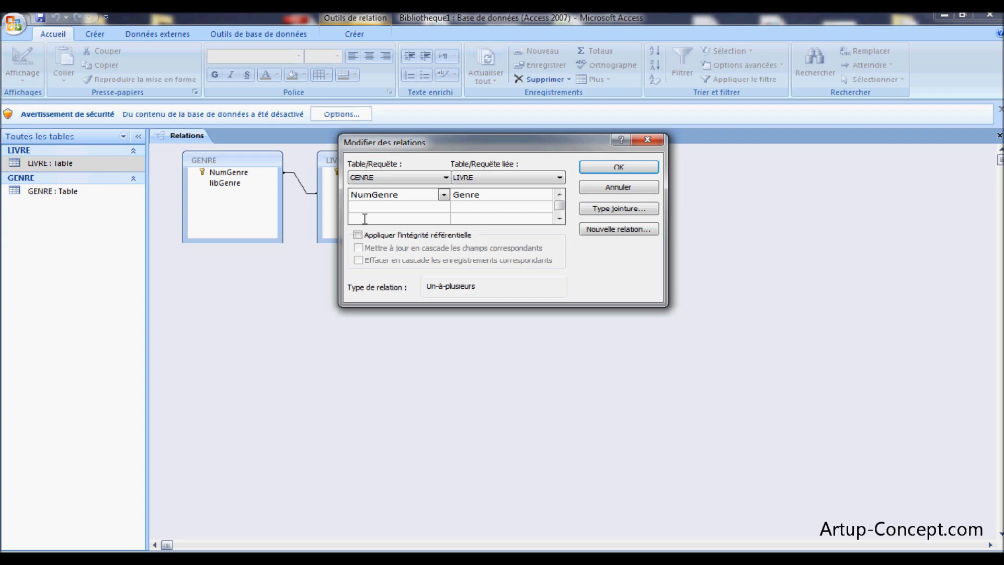
click(358, 235)
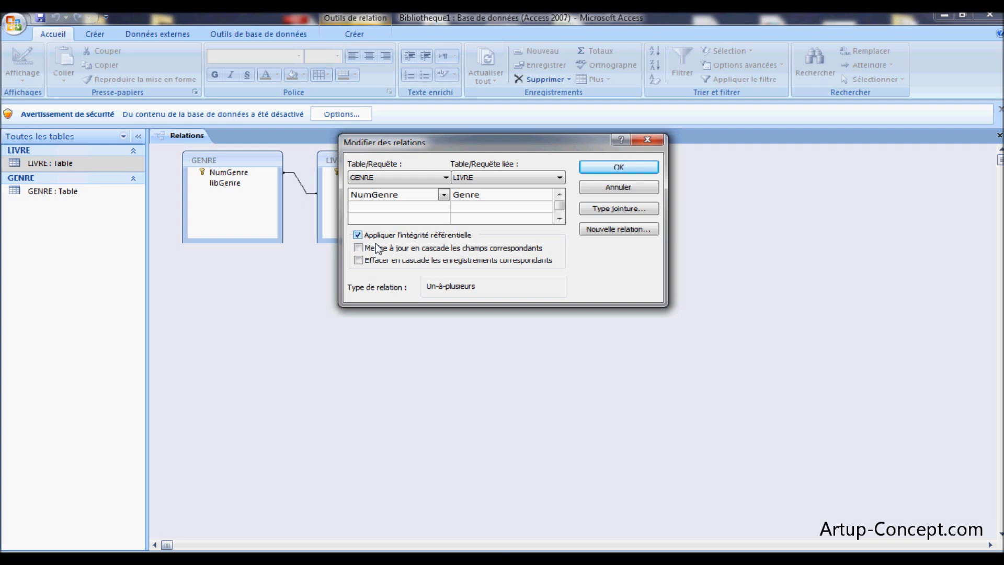
click(376, 249)
click(374, 262)
click(598, 173)
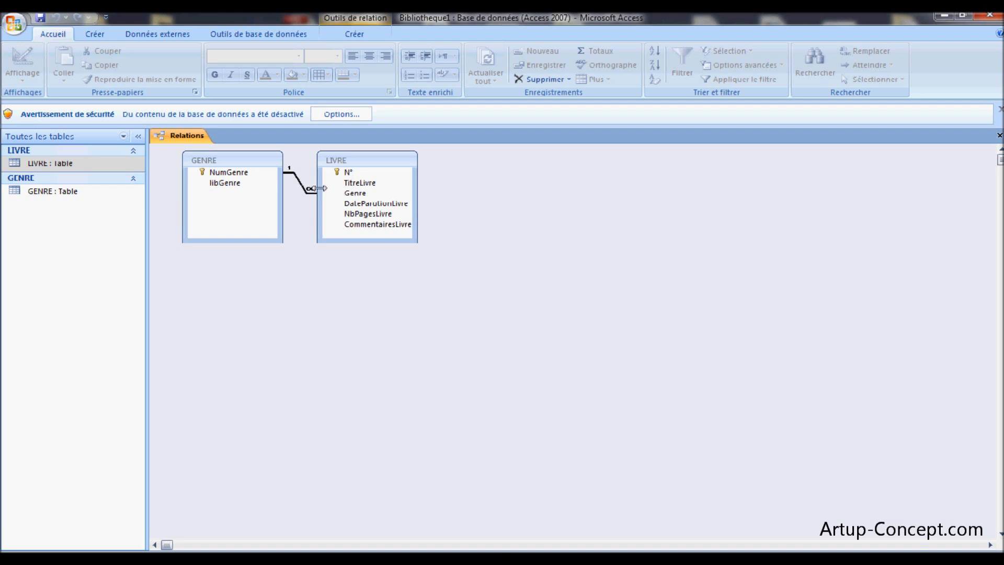
Open the LIVRE table and set the genre of Linux administration to NOUVELLE and of Le grand bleu to ROMANS
double_click(51, 164)
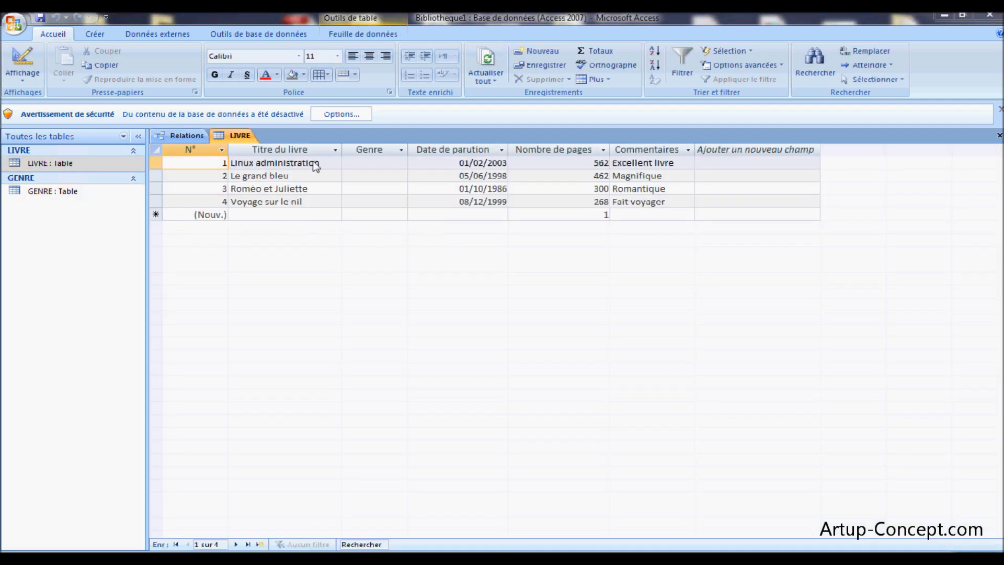
click(398, 163)
click(399, 163)
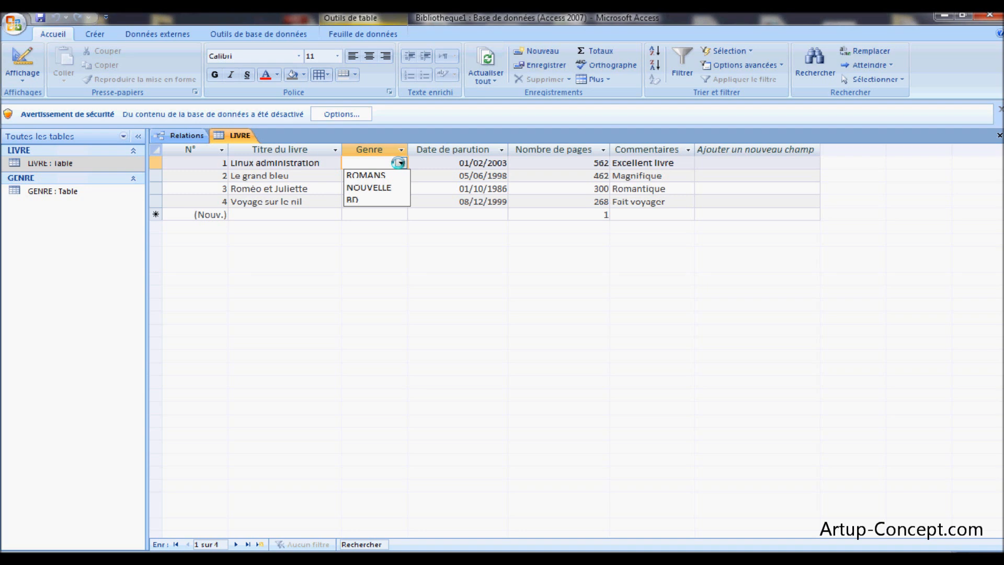
click(368, 187)
click(398, 177)
click(401, 176)
click(384, 189)
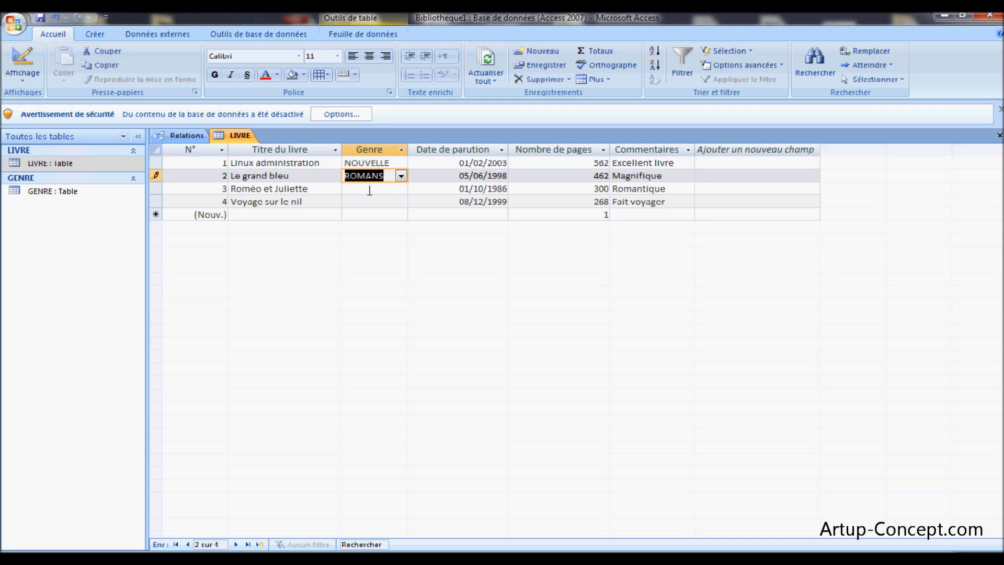
Set the genre of Roméo et Juliette to ROMANS and of Voyage sur le nil to BD
click(398, 188)
click(401, 188)
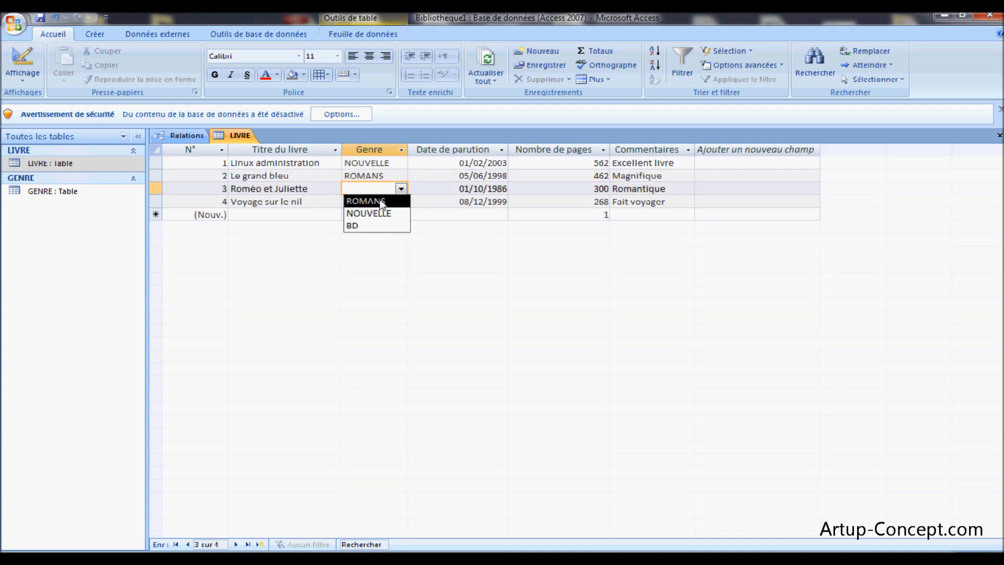
click(381, 202)
click(399, 202)
click(400, 201)
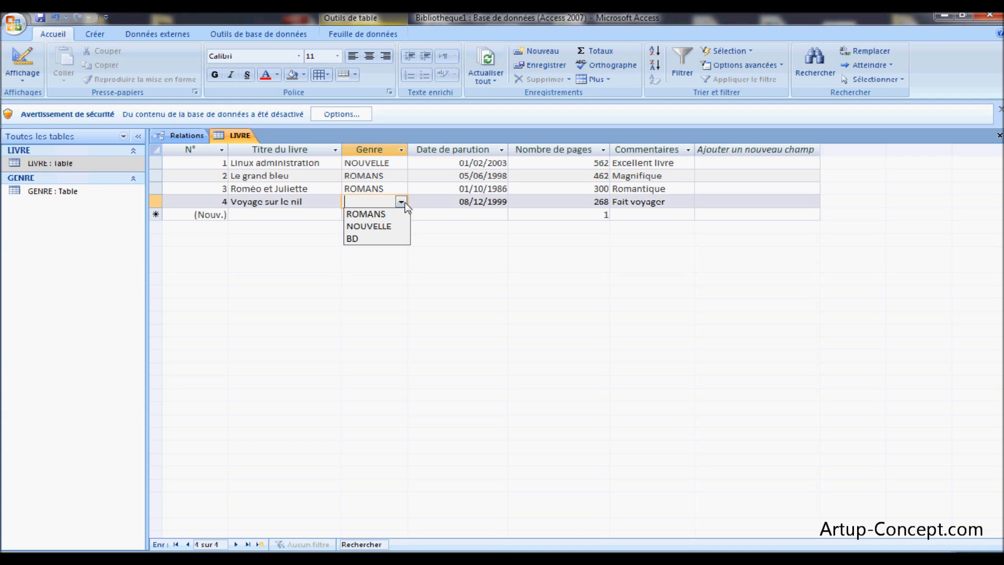
click(366, 238)
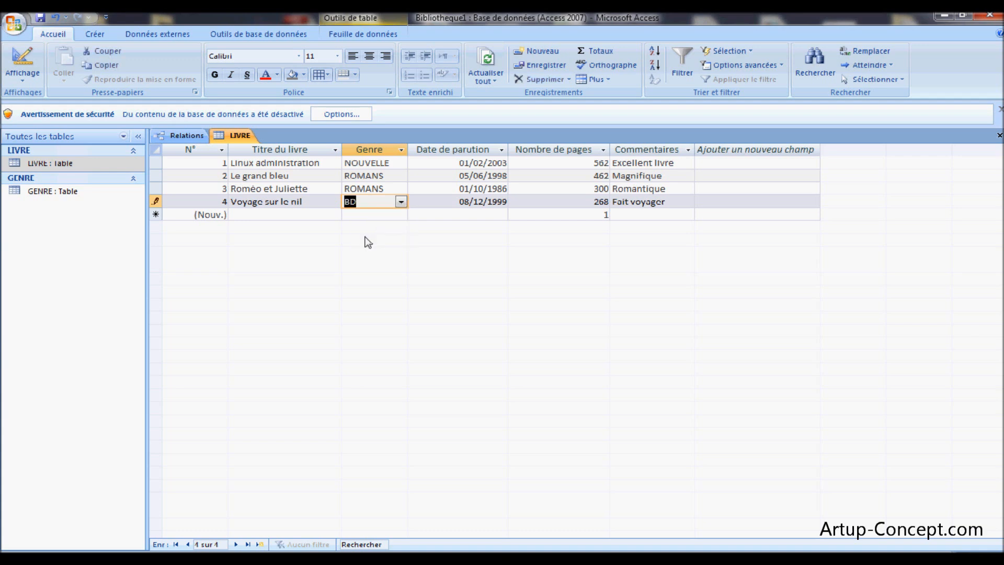